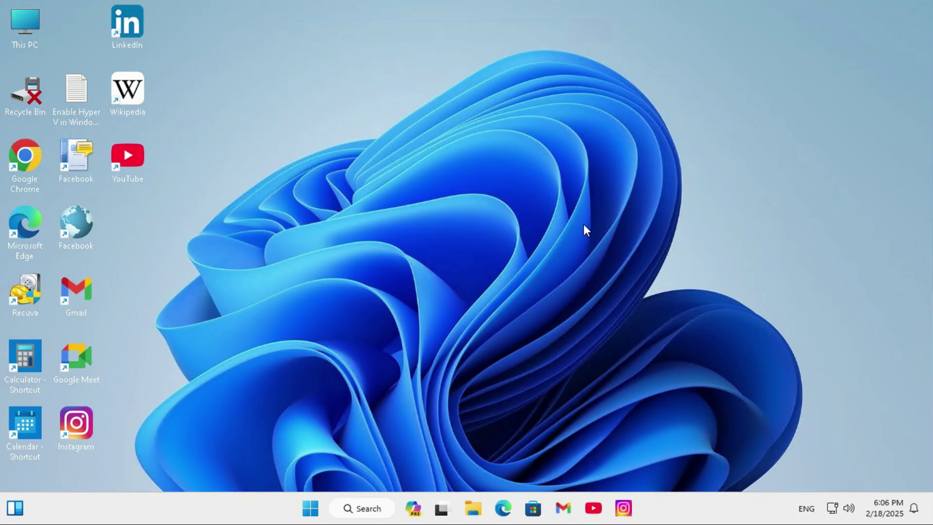
# Step: Launch Windows Settings from the Start button's power user menu
pyautogui.rightClick(312, 508)
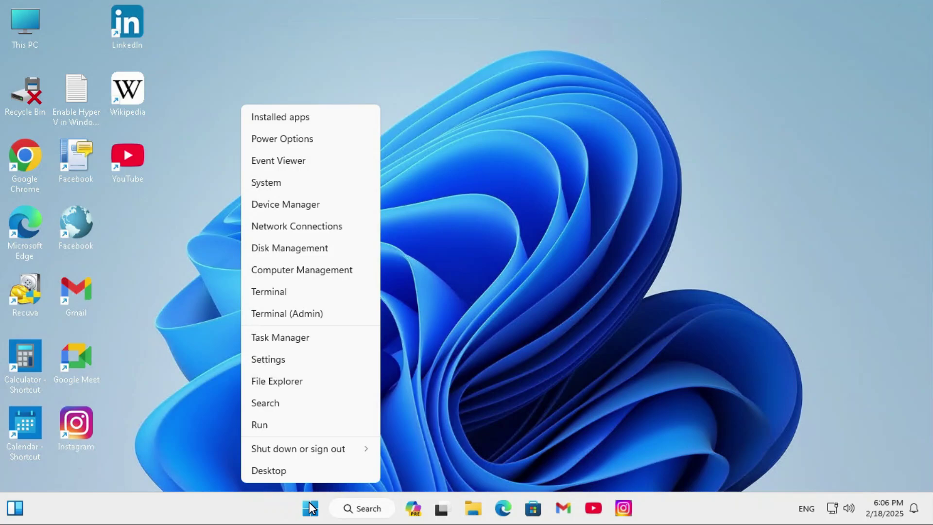
pyautogui.click(285, 362)
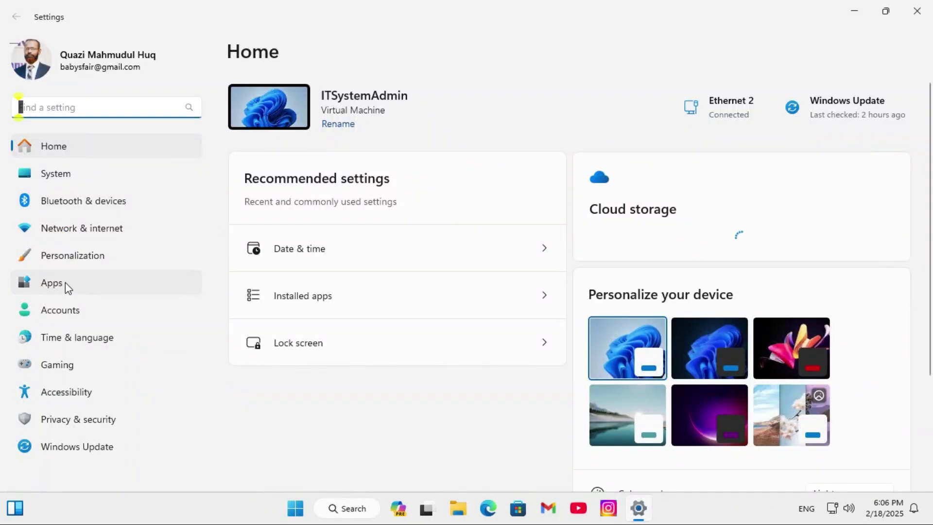
# Step: Go to the Date & time page under Time & language
pyautogui.click(69, 335)
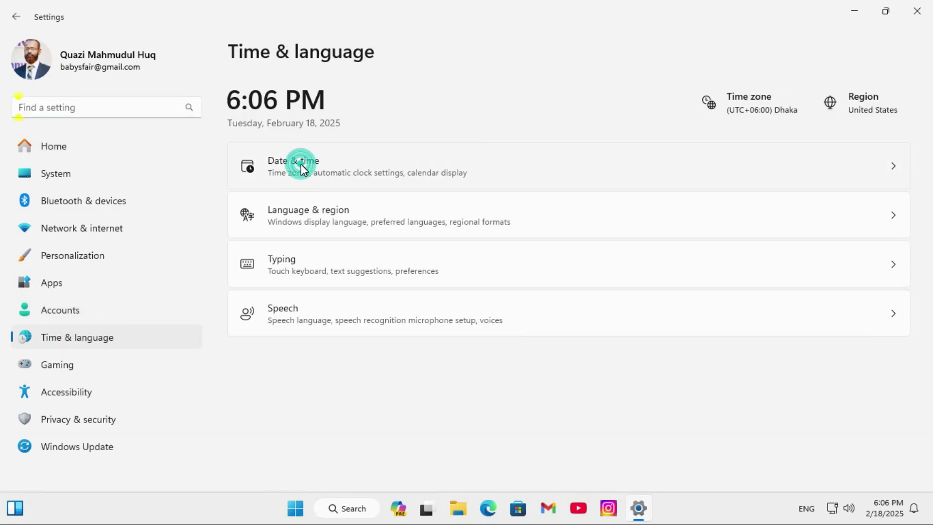
pyautogui.click(301, 166)
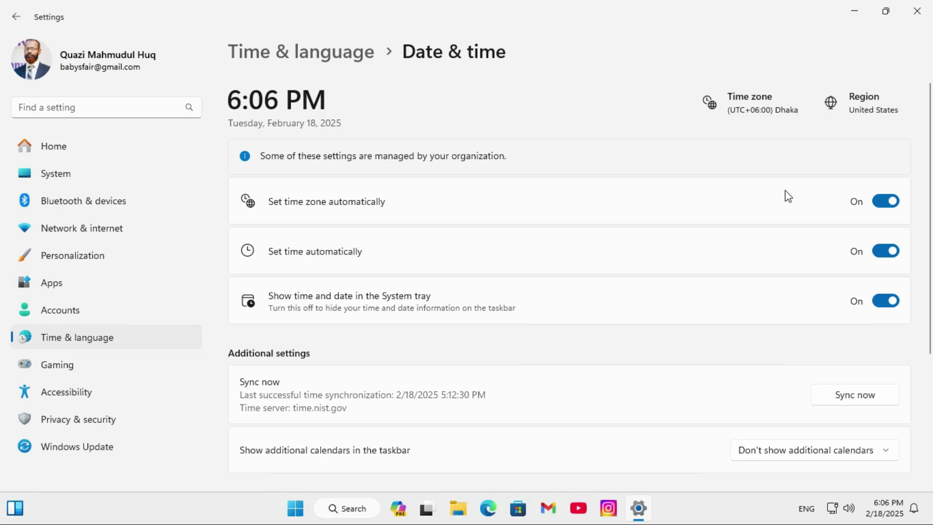
# Step: Switch 'Set time zone automatically' to Off, exposing the manual Dhaka time zone
pyautogui.click(886, 203)
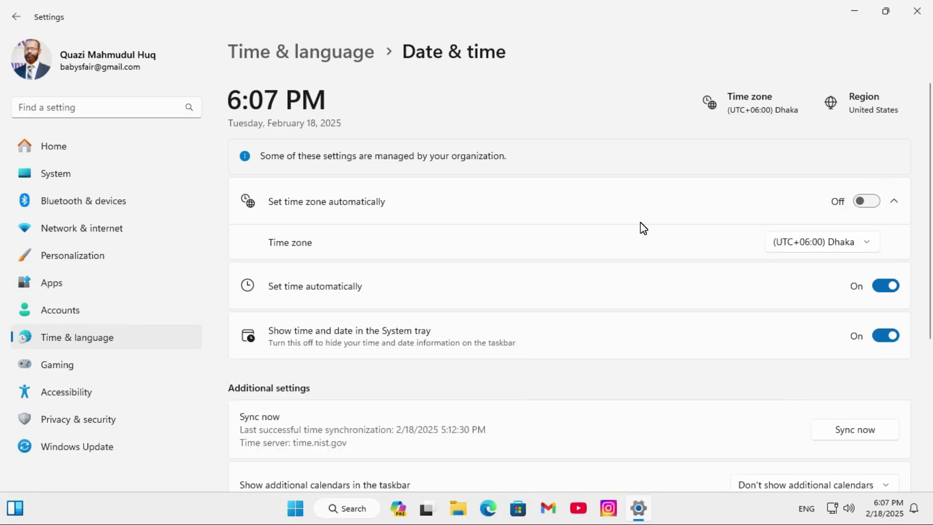